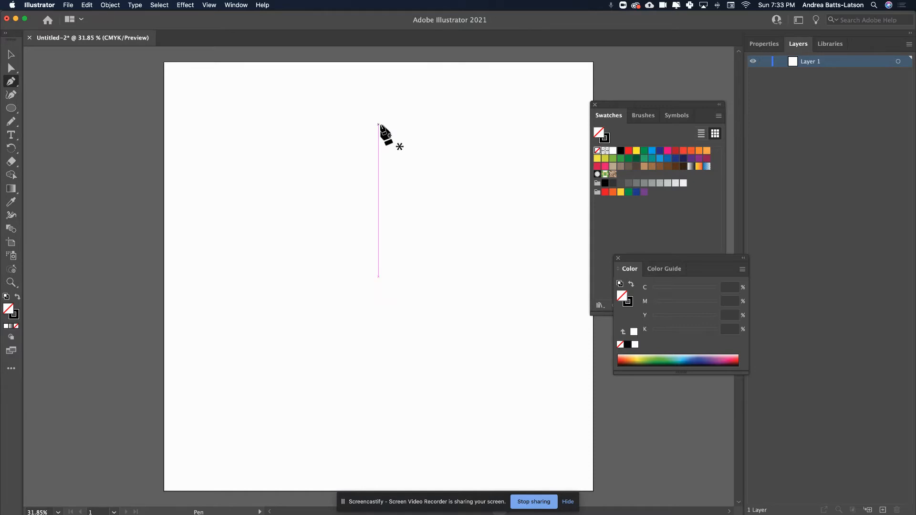
Step: Draw a closed rounded shape with three curved anchor points on the upper half of the artboard using the Pen tool
left_click(378, 123)
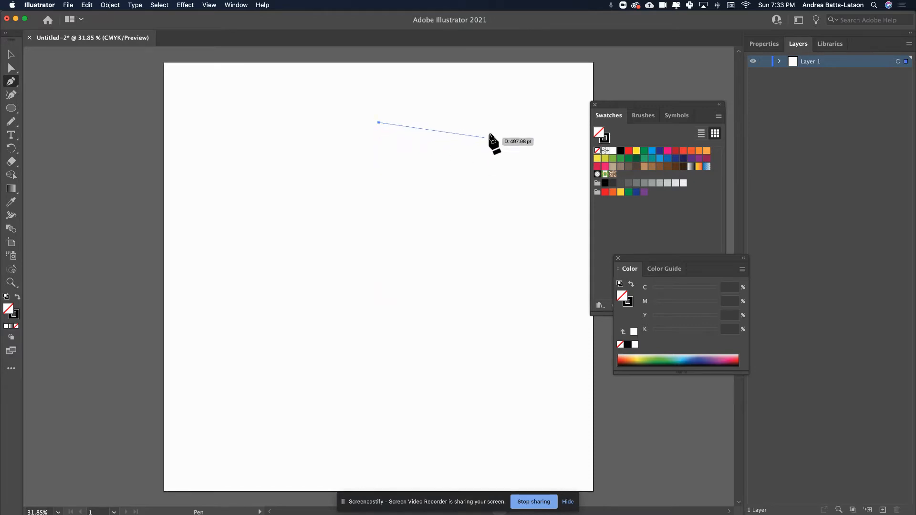
left_click(466, 161)
left_click_drag(467, 162, 459, 228)
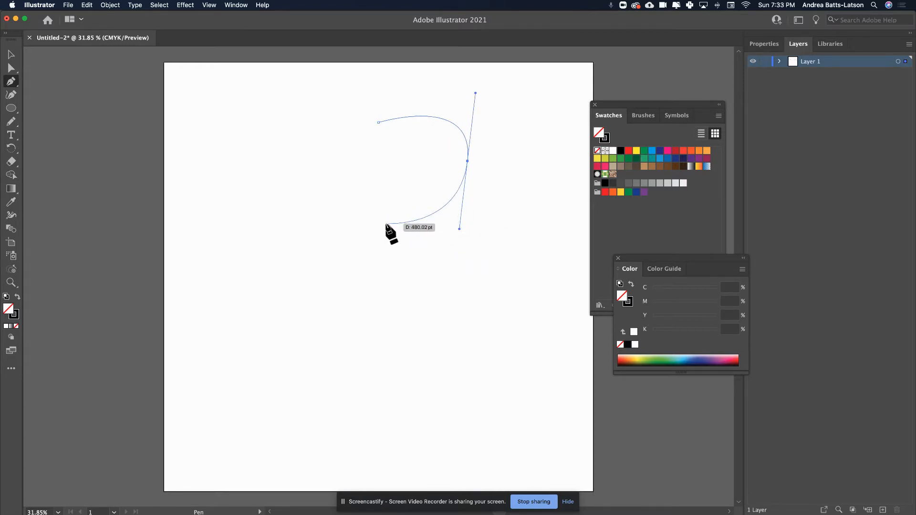
left_click_drag(386, 224, 362, 211)
left_click(377, 122)
left_click_drag(376, 122, 434, 95)
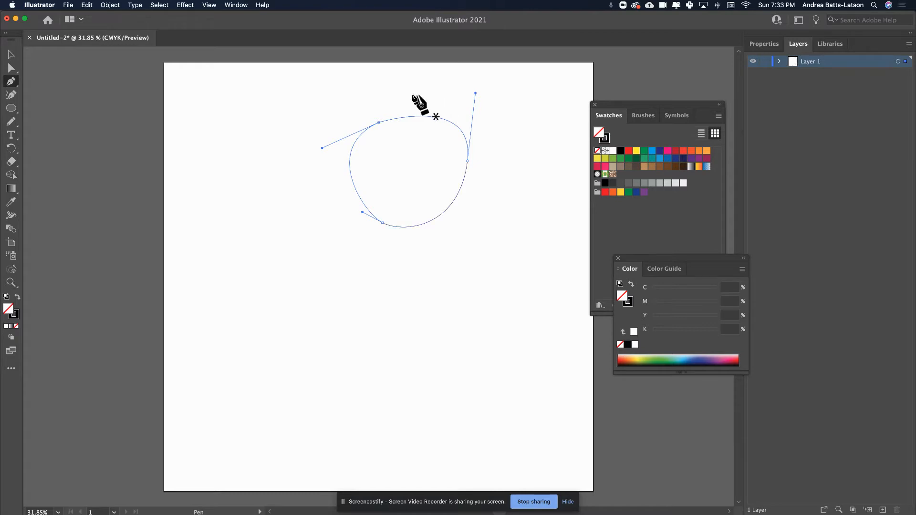
Step: Draw a closed freehand oval below the first shape with the Pencil tool and deselect it
left_click(11, 122)
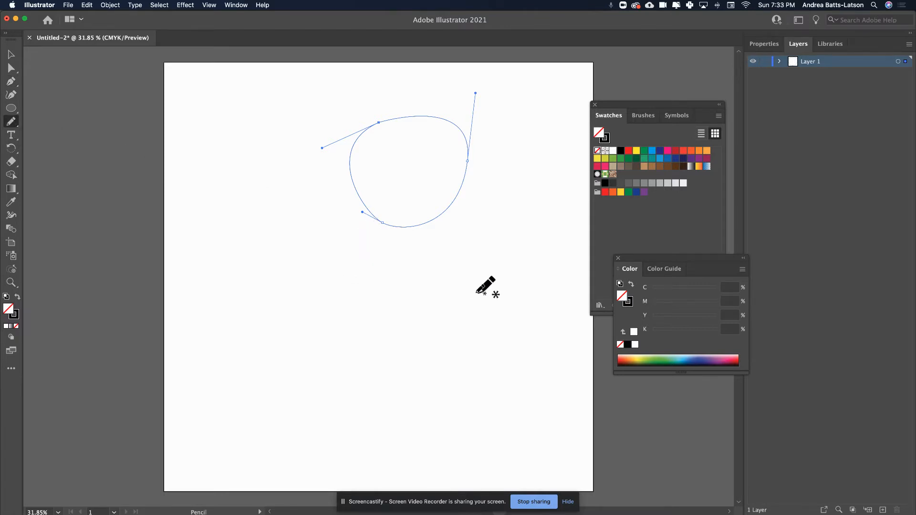
mouse_move(381, 288)
left_mouse_down()
mouse_move(409, 276)
mouse_move(463, 278)
mouse_move(497, 313)
mouse_move(485, 354)
mouse_move(412, 379)
mouse_move(382, 362)
mouse_move(367, 332)
mouse_move(391, 282)
left_mouse_up()
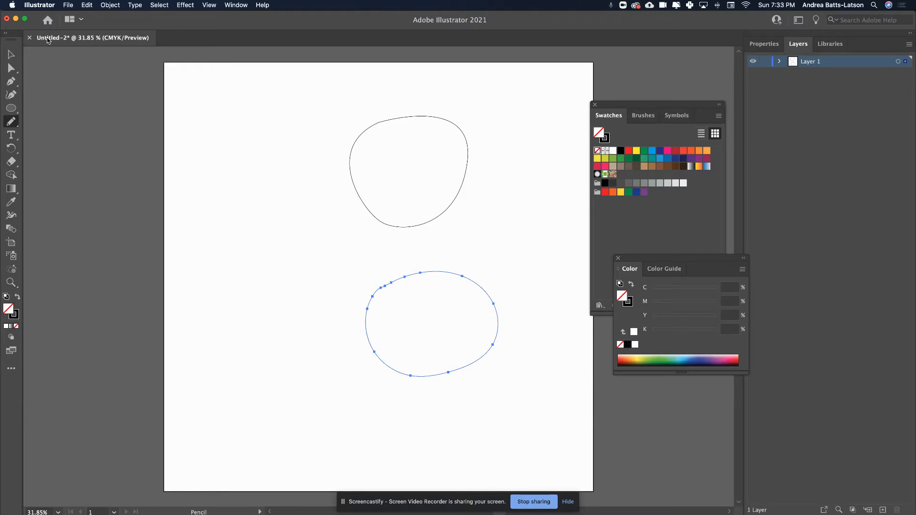
left_click(19, 60)
left_click(438, 410)
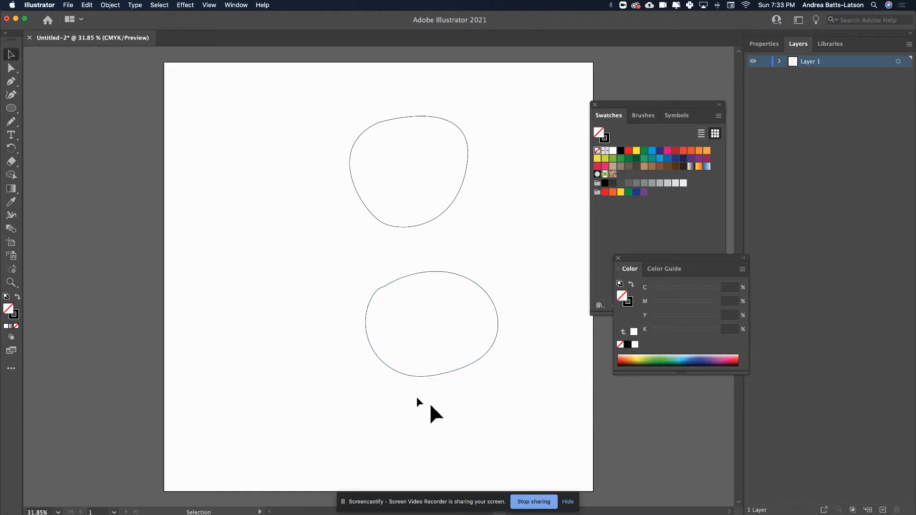
Step: Delete the extra anchor point at the upper-left dent of the freehand oval
left_click(384, 285)
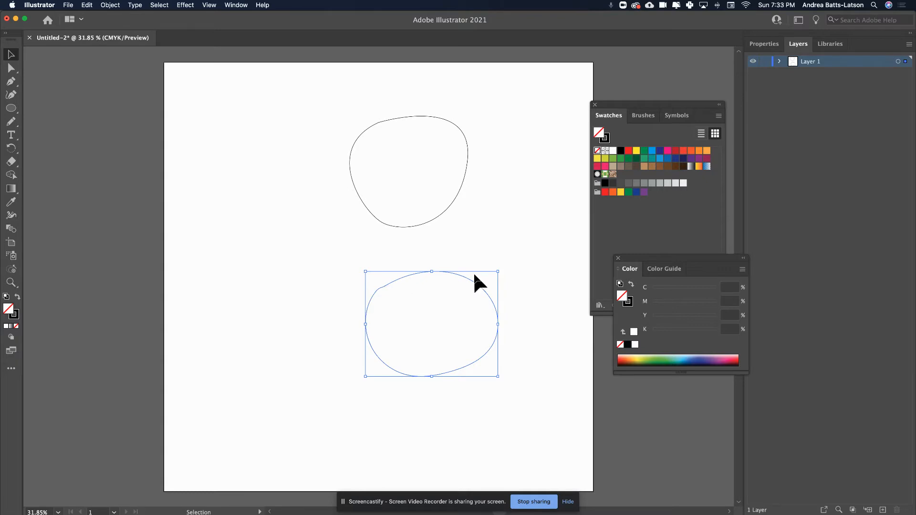
left_click(10, 68)
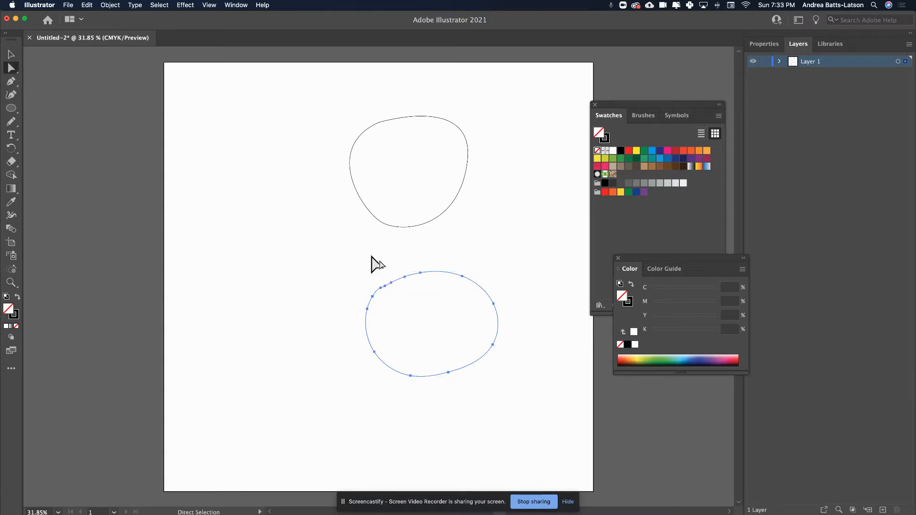
key("minus")
left_click(385, 286)
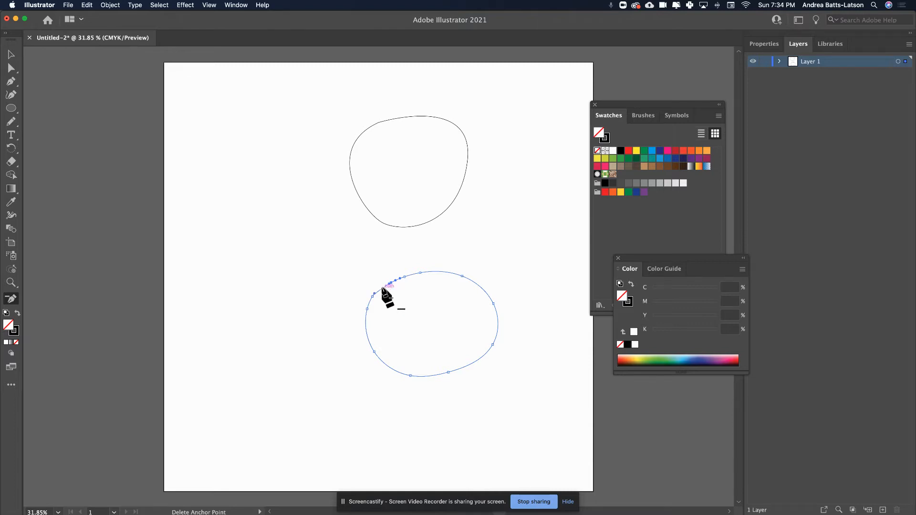
left_click(10, 54)
left_click(208, 110)
key("super+z")
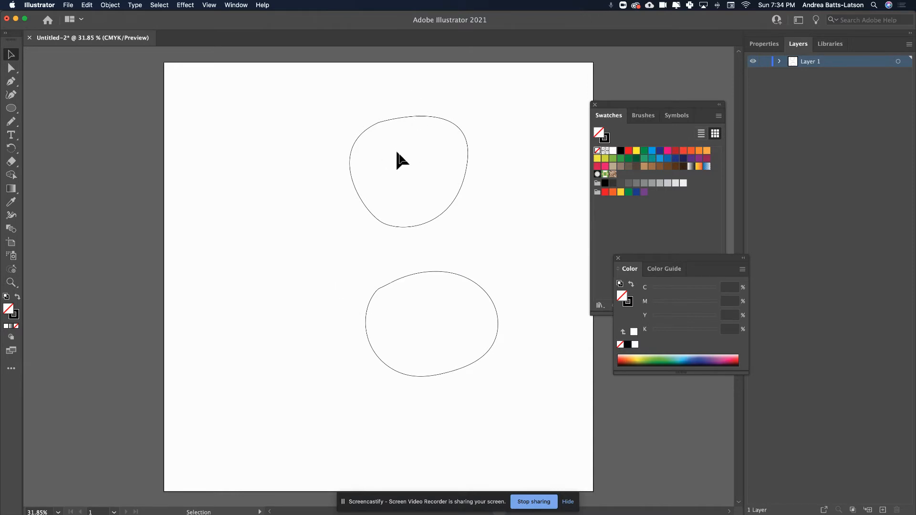
Step: Select both closed shapes and compare the number of anchor points on the pen and pencil outlines
left_click_drag(253, 89, 546, 382)
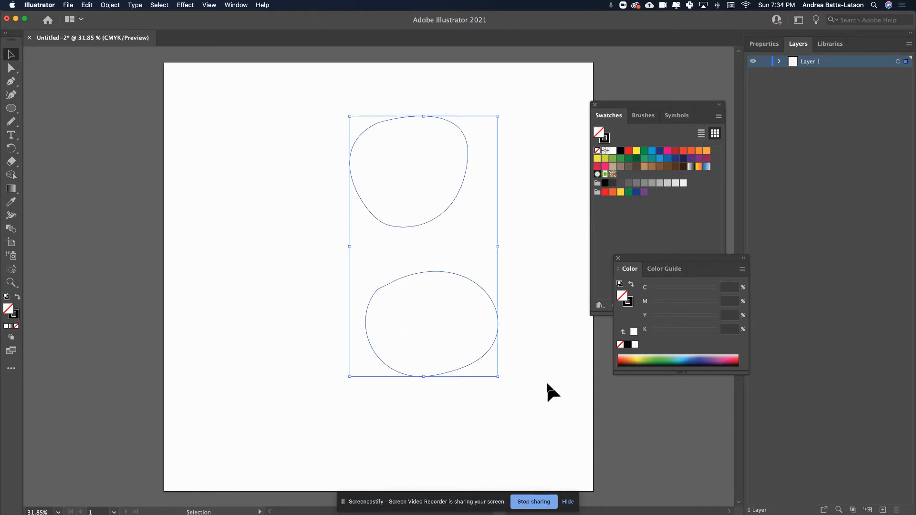
left_click(9, 69)
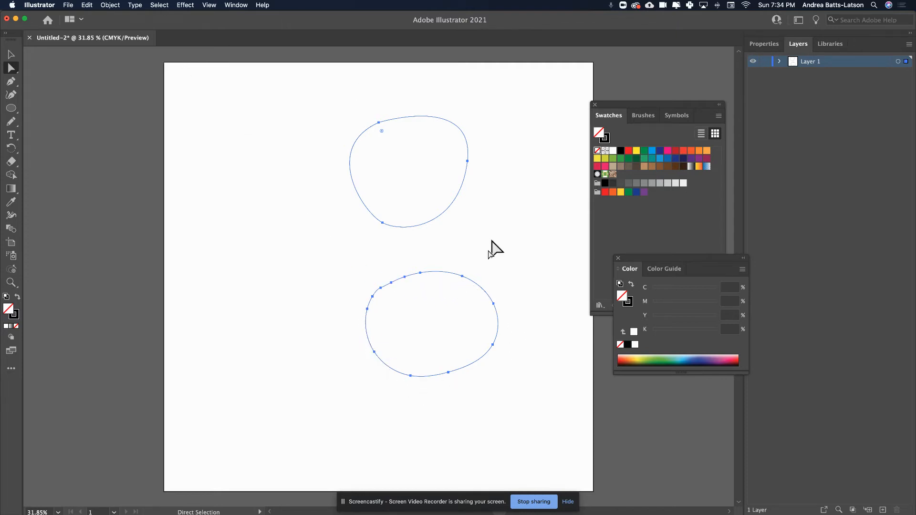
left_click(257, 142)
Step: Accept the current Pencil Tool Options and draw a freehand wavy line to the left of the closed shapes
left_click(11, 122)
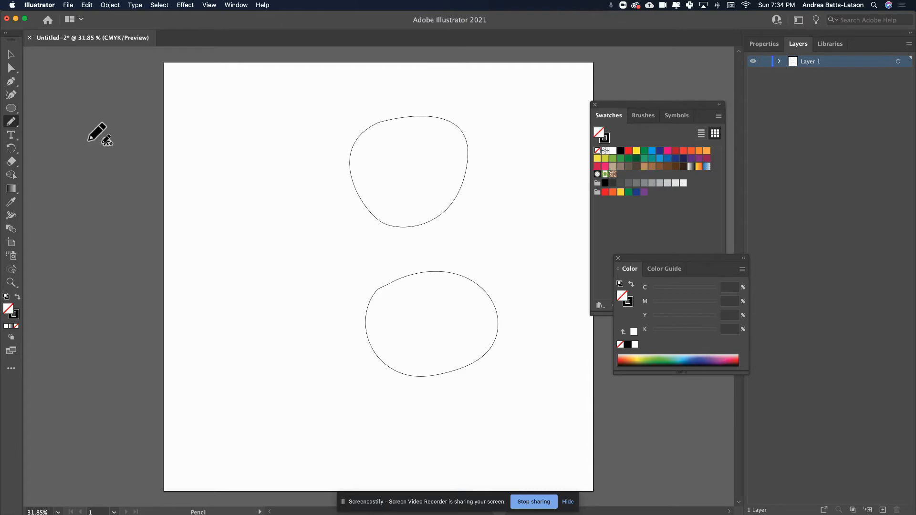
double_click(12, 124)
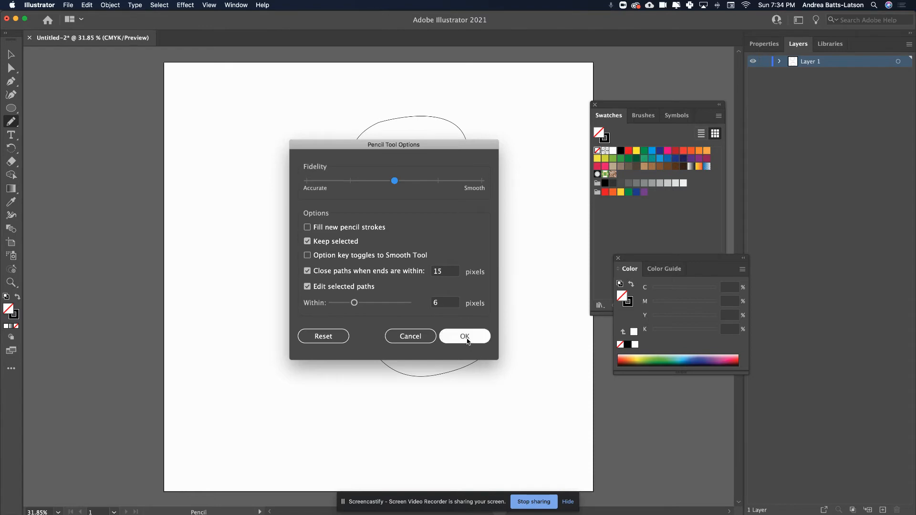
left_click(464, 336)
mouse_move(183, 208)
left_mouse_down()
mouse_move(204, 227)
mouse_move(302, 199)
mouse_move(337, 212)
left_mouse_up()
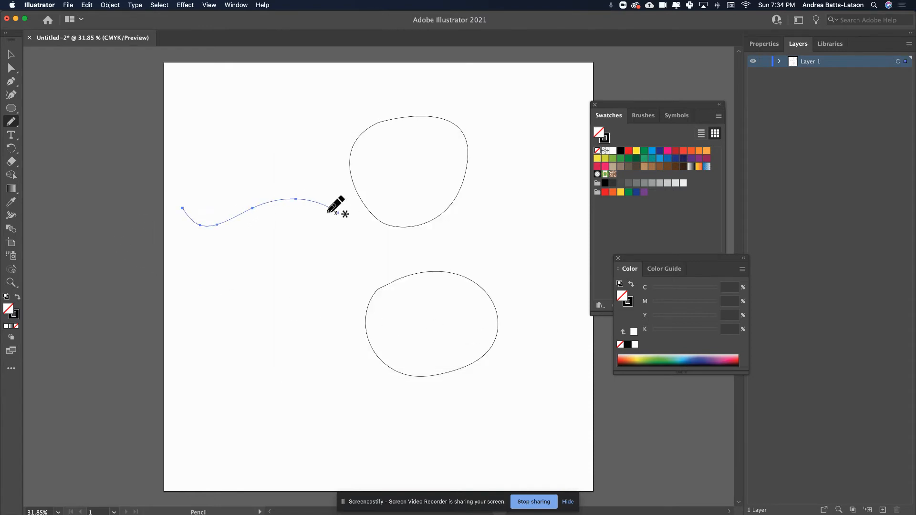
Step: Draw a similar wavy line with three anchor points just below the pencil wave using the Pen tool
left_click(11, 82)
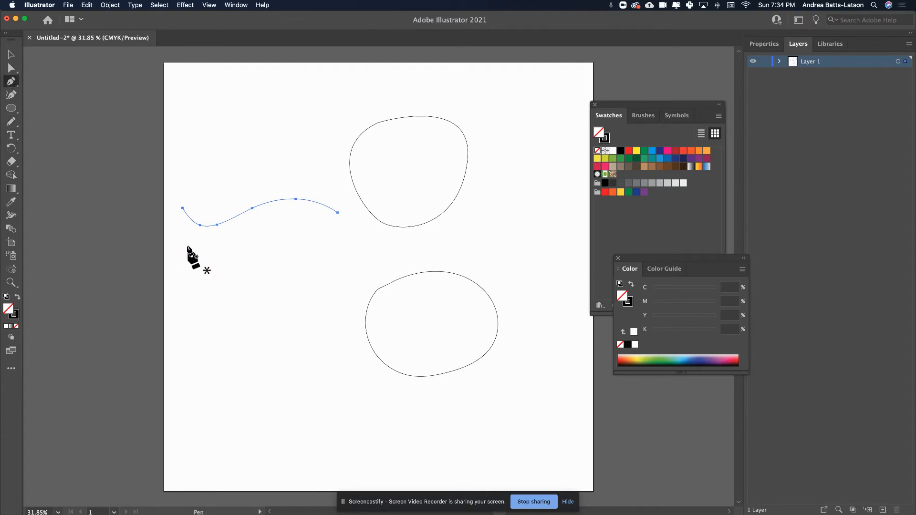
left_click(172, 243)
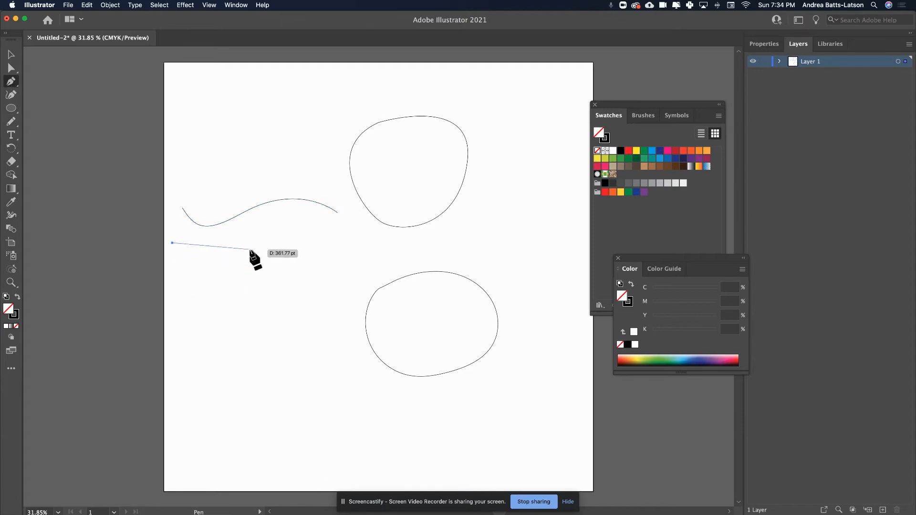
left_click_drag(252, 245, 254, 243)
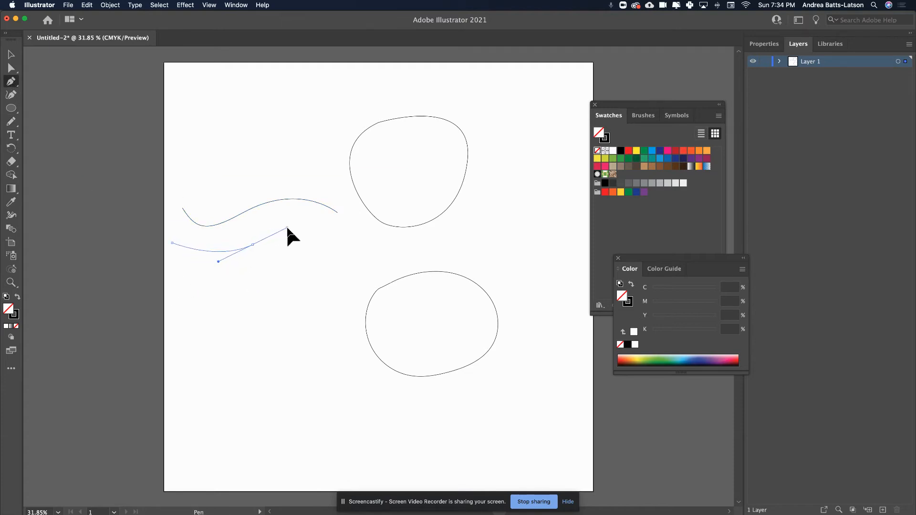
left_click(337, 247)
Step: Select both wavy lines and compare the anchor points along the pencil and pen paths
key("v")
left_click_drag(171, 137, 291, 285)
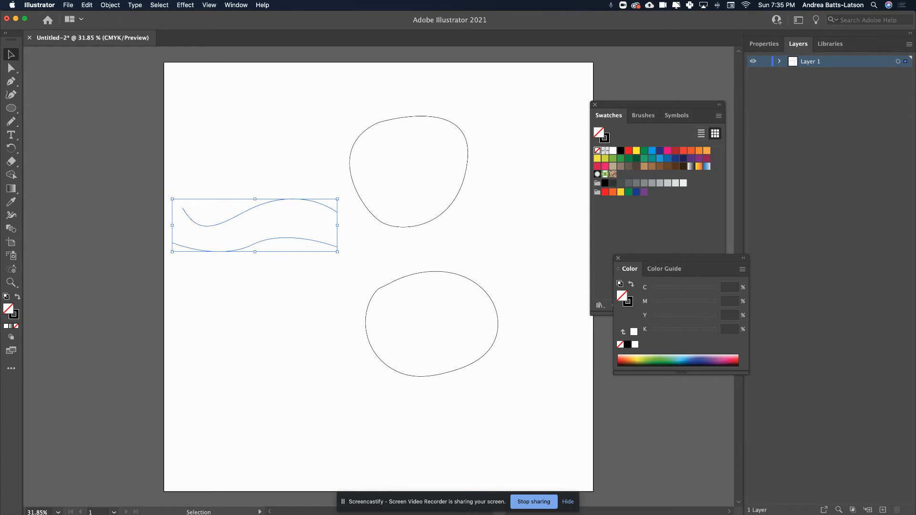
left_click(11, 69)
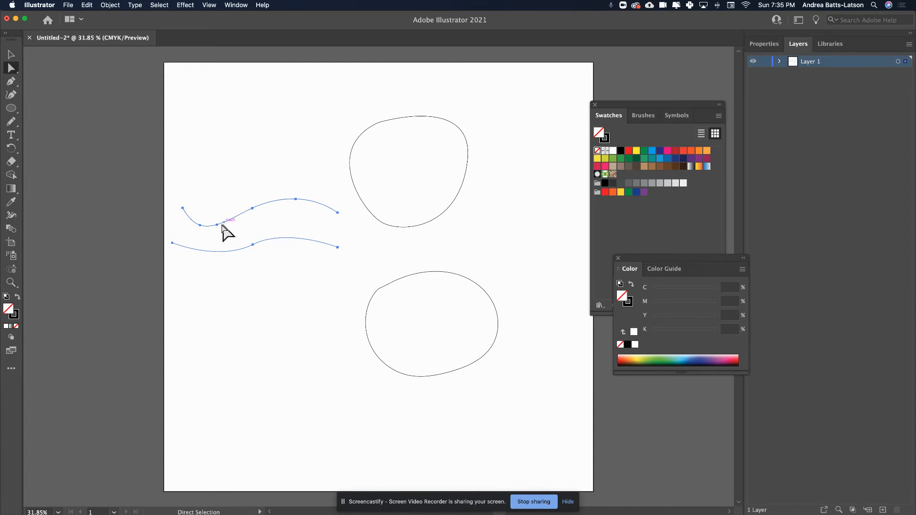
Step: Reshape the first segment of the lower wavy line into a deeper dip from its starting anchor point, then deselect it
left_click(172, 242)
left_click_drag(204, 269, 185, 291)
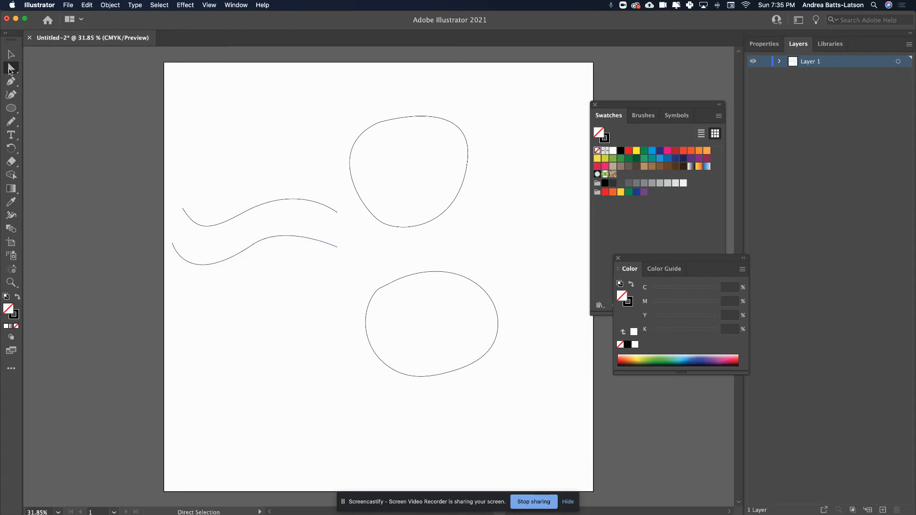
left_click_drag(155, 166, 360, 307)
left_click(109, 188)
scroll(110, 188, "up", 1)
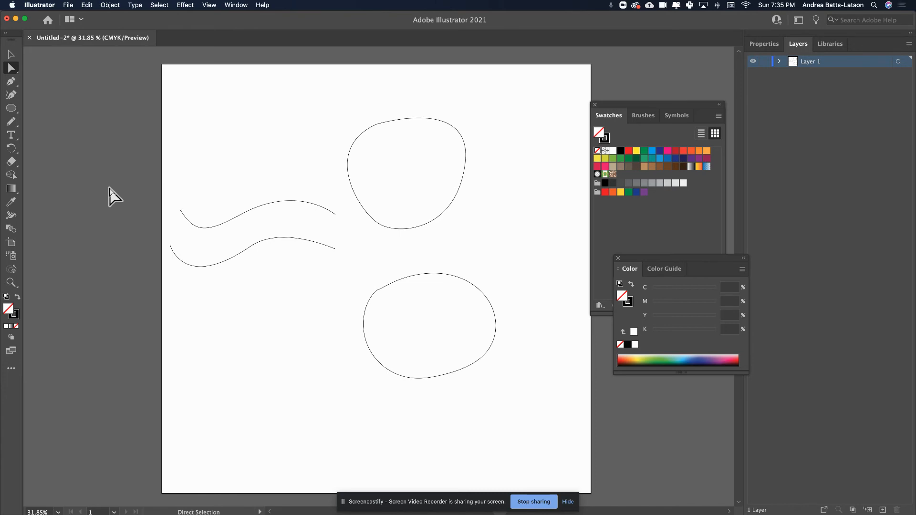
Step: Adjust the direction handle of the lower wavy line's middle anchor point to refine the curve on both sides
left_click(241, 216)
left_click(252, 246)
left_click(273, 223)
left_click(250, 247)
left_click(268, 221)
mouse_move(284, 234)
left_mouse_down()
mouse_move(289, 209)
mouse_move(310, 209)
mouse_move(279, 215)
mouse_move(280, 226)
left_mouse_up()
Step: Select the upper wavy line's middle anchor point and steepen the curve there with its direction handle
left_click(205, 206)
left_click_drag(216, 194, 280, 225)
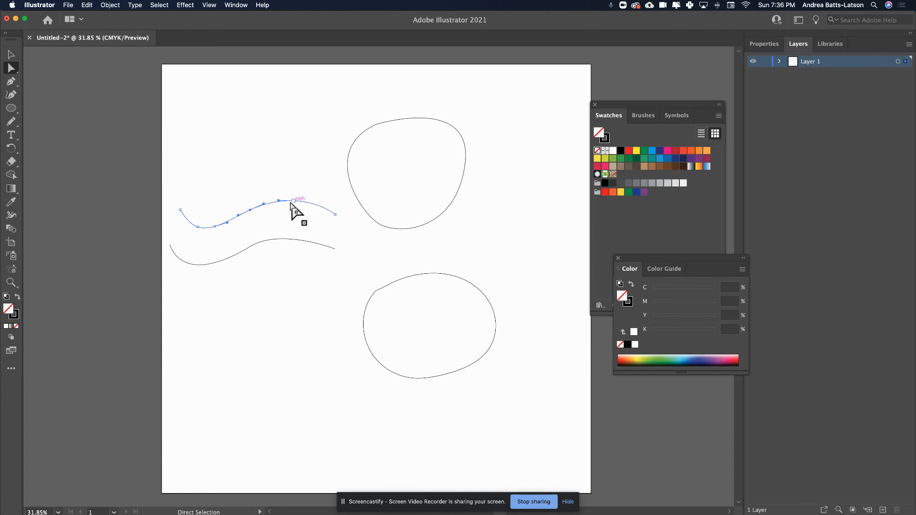
left_click(265, 203)
mouse_move(264, 204)
left_mouse_down()
mouse_move(280, 176)
mouse_move(258, 202)
left_mouse_up()
left_click_drag(242, 200, 266, 195)
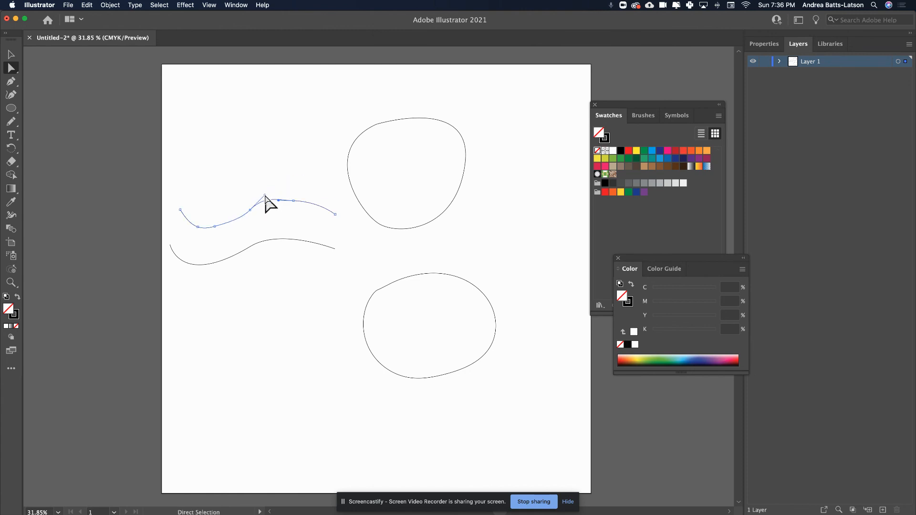